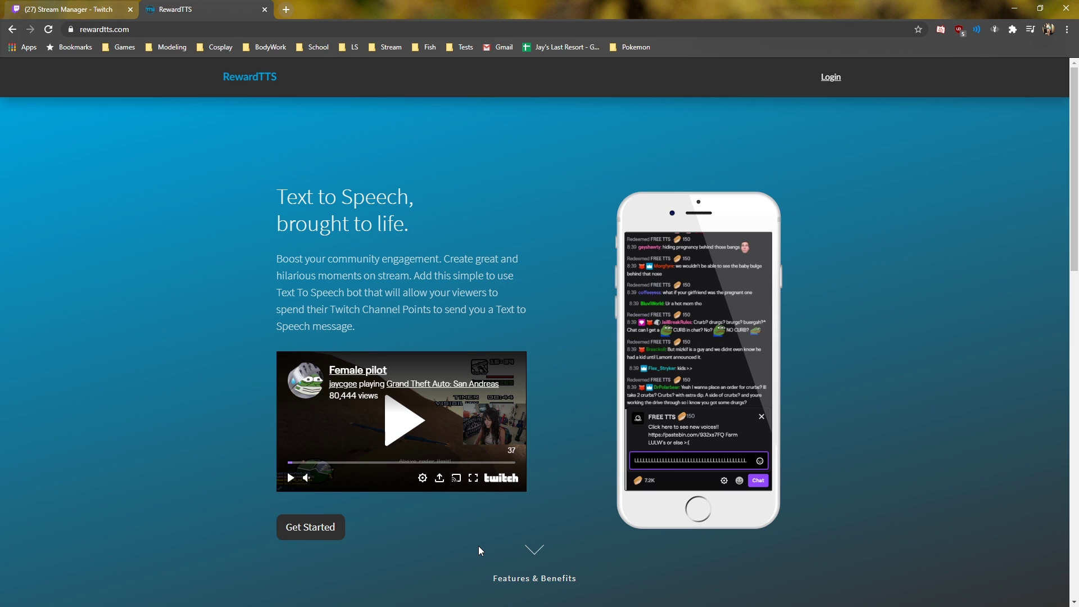
Scroll to the Features & Benefits section on rewardtts.com, then go to the login page
click(531, 549)
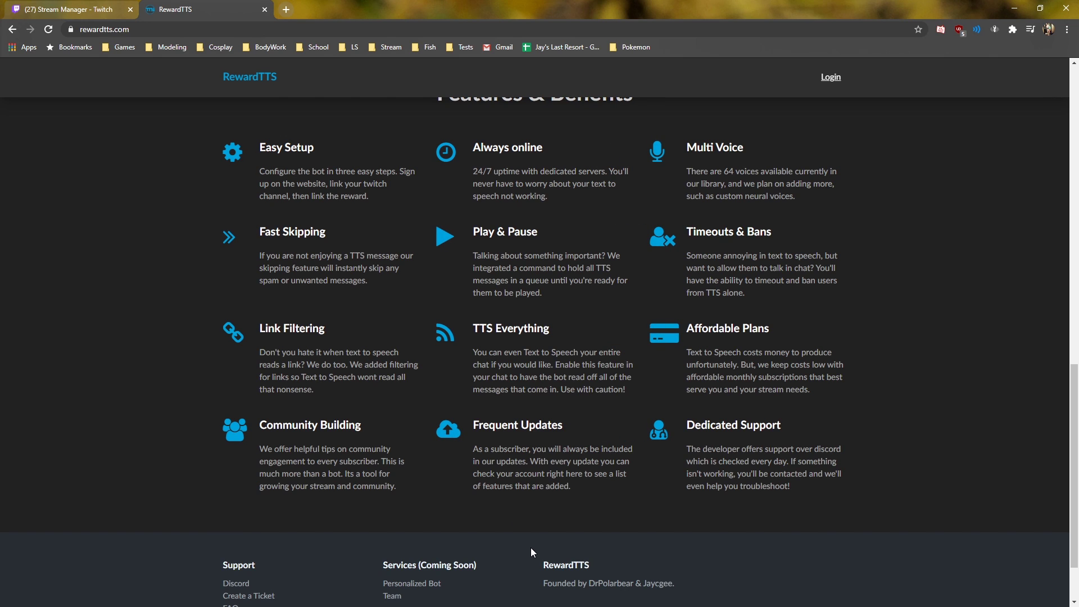
click(833, 79)
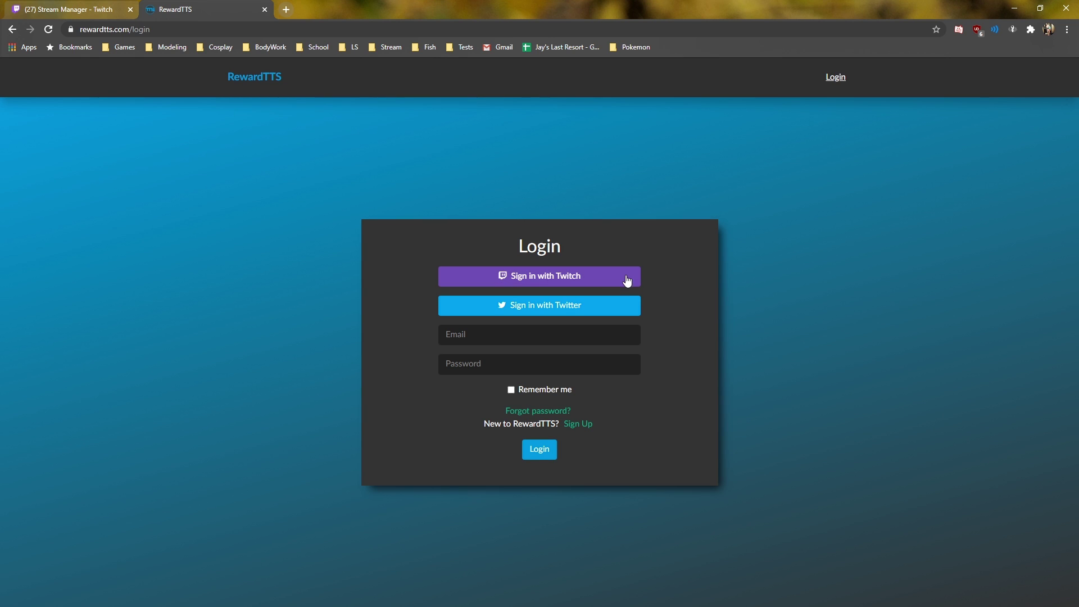
Sign in to RewardTTS with Twitch, have the bot join the channel chat, then return to Twitch
click(593, 280)
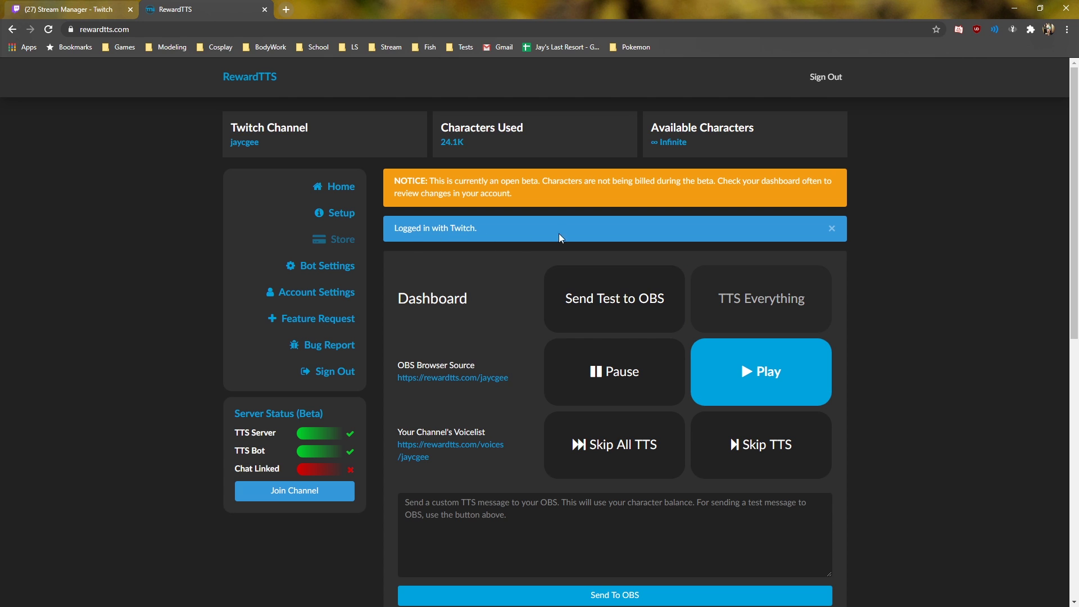
drag(1075, 114, 1061, 333)
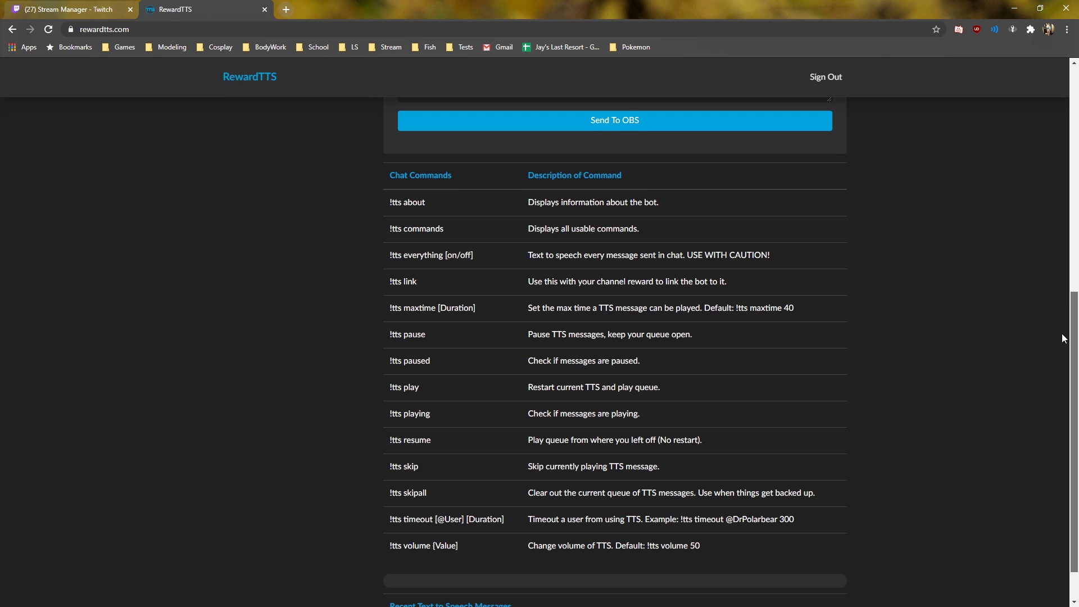
drag(1061, 333, 1063, 110)
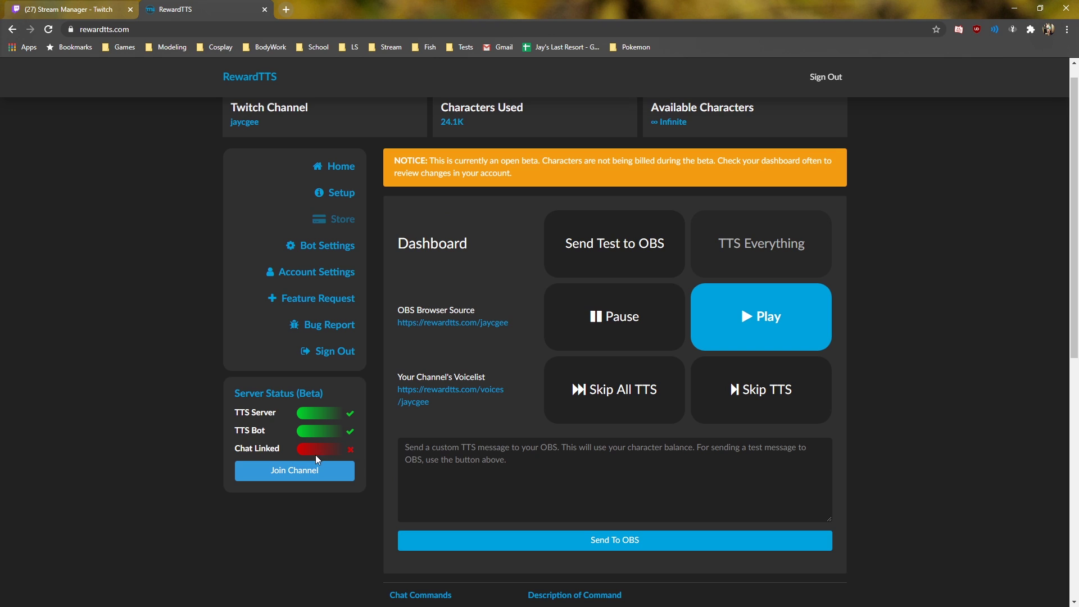
click(296, 477)
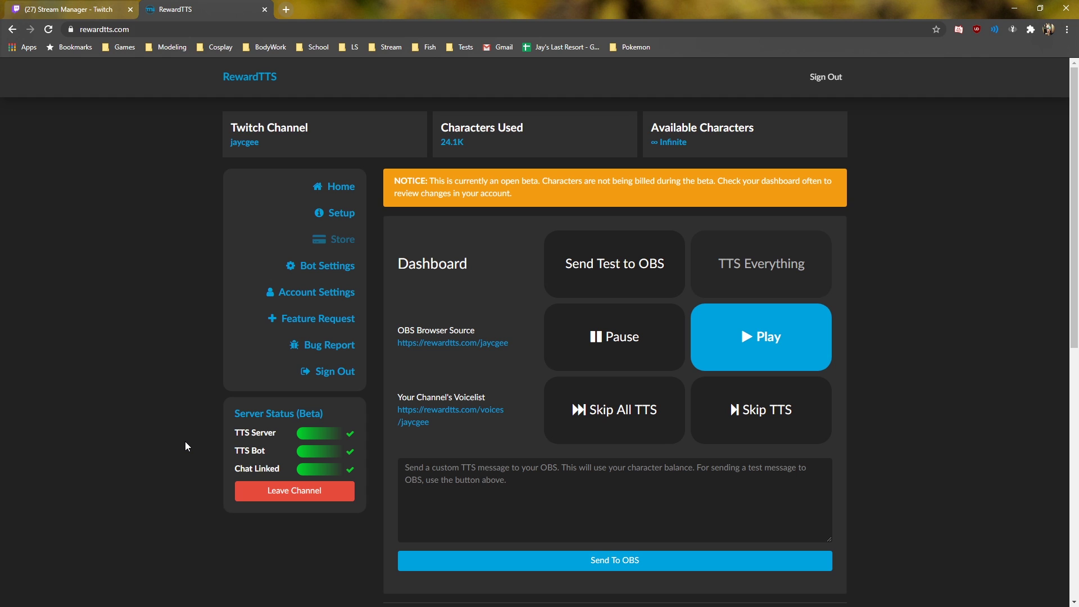
key(ctrl+Tab)
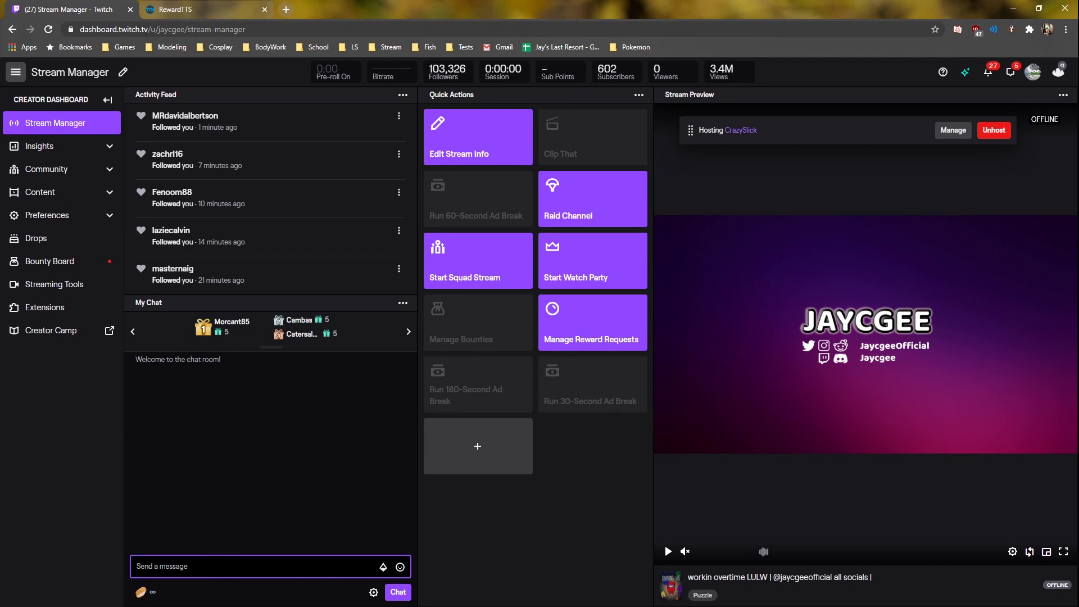
Mod the bot with '/mod rewardtts' and test it by sending '!tts about' in chat
text(/mod rewardtts)
key(Return)
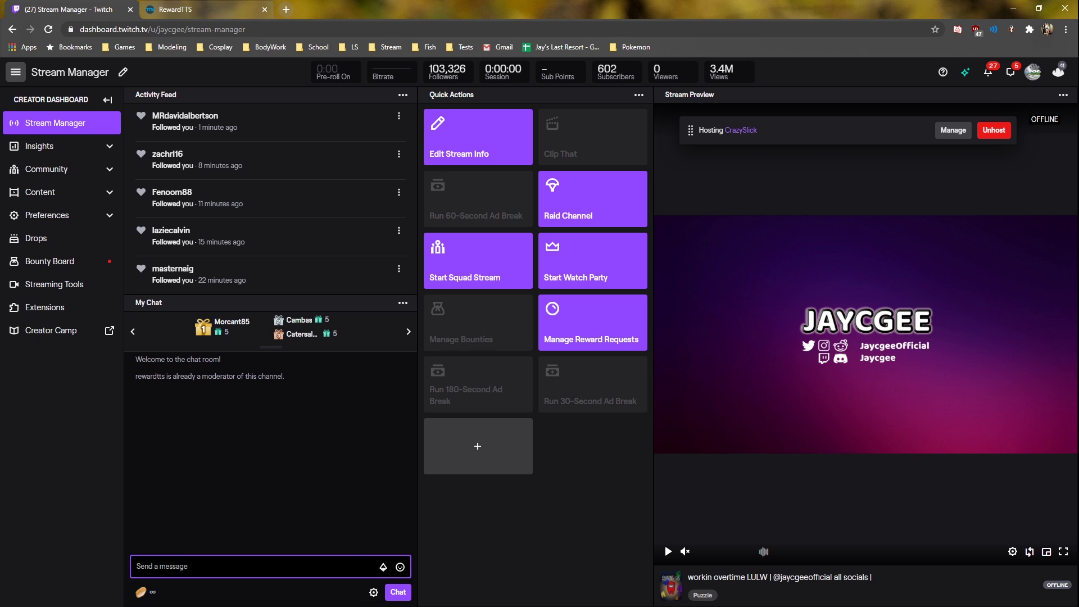
text(!tts about)
key(Return)
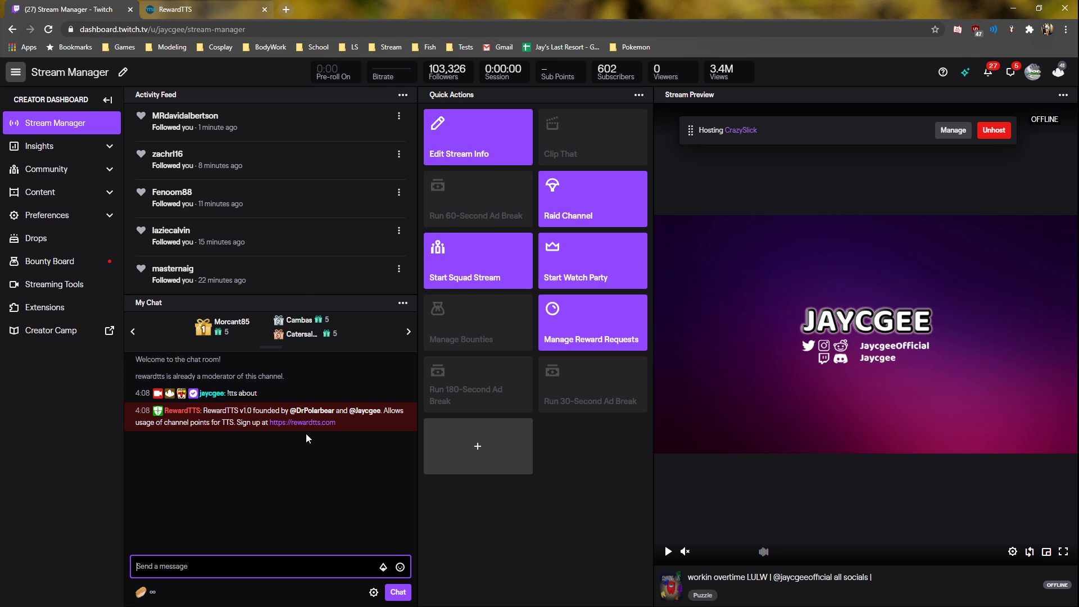
Go to Channel Points rewards management and start a new custom reward
click(61, 169)
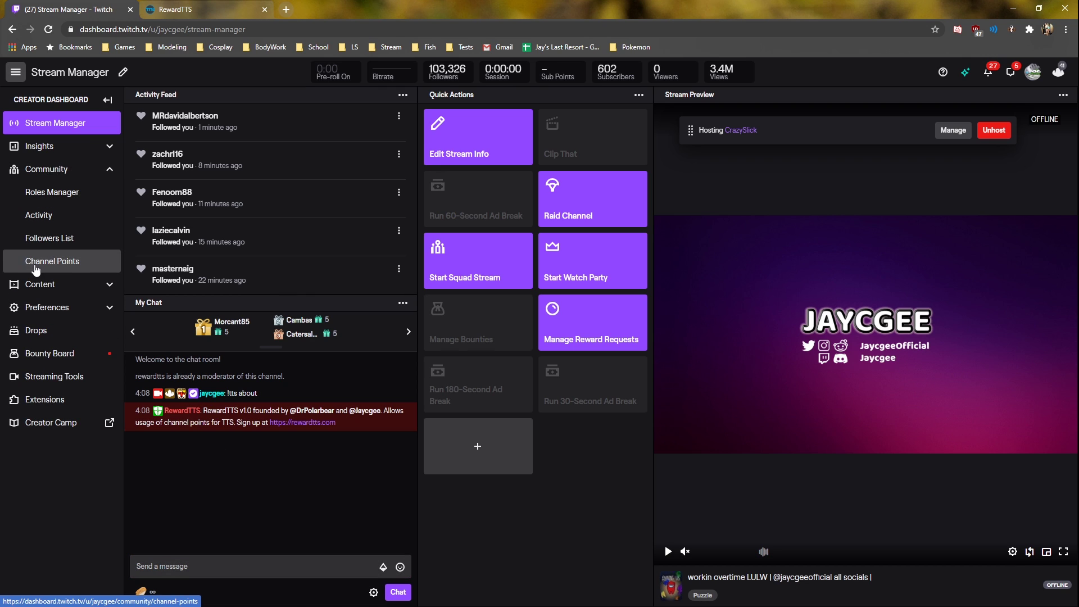
click(37, 273)
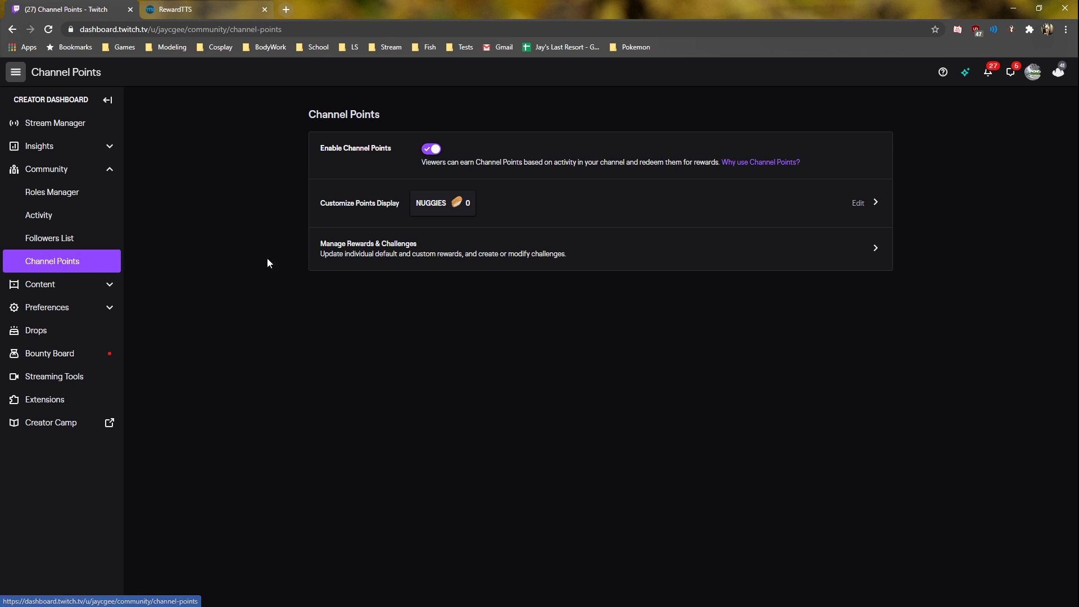
click(474, 256)
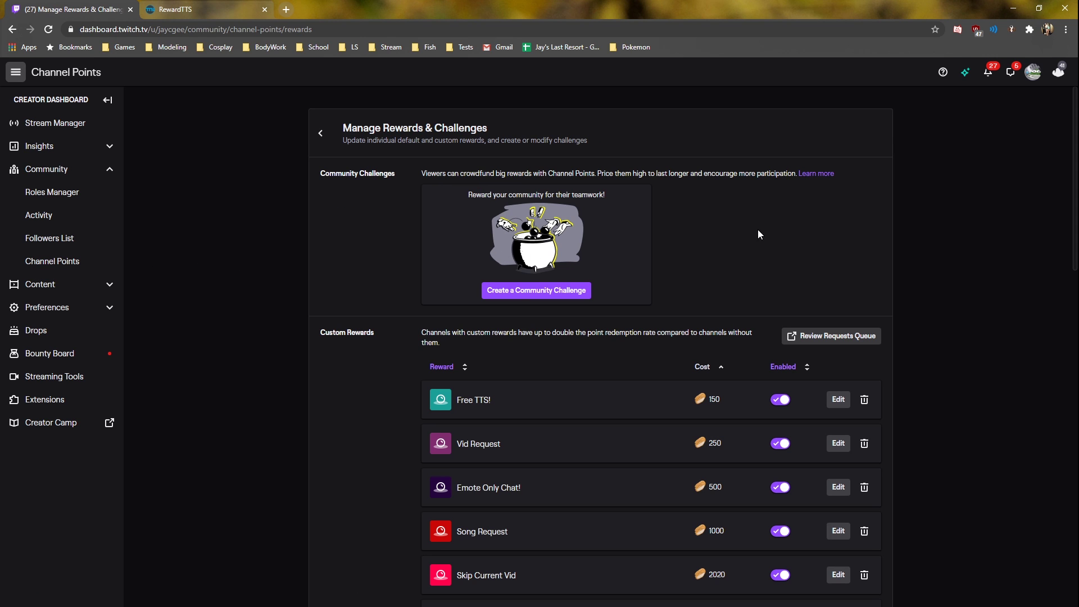
scroll(972, 454, down, 12)
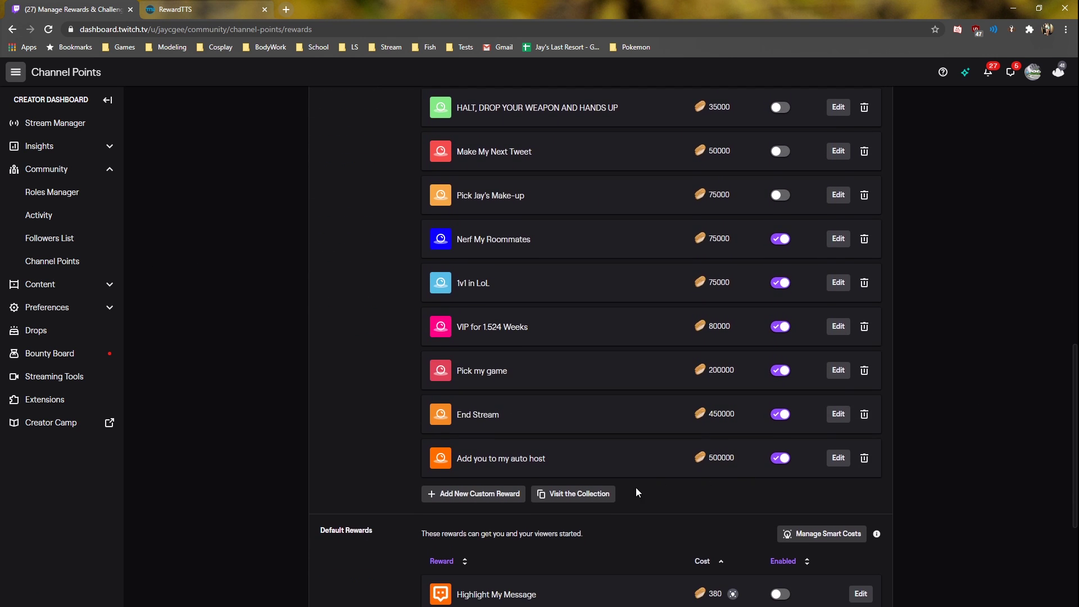
click(476, 495)
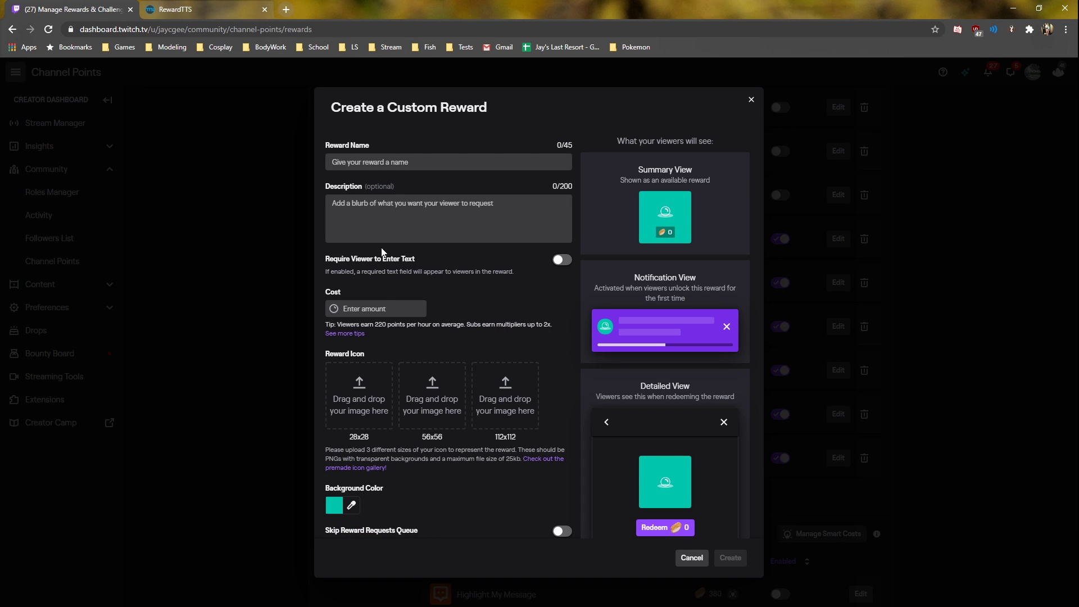
click(369, 161)
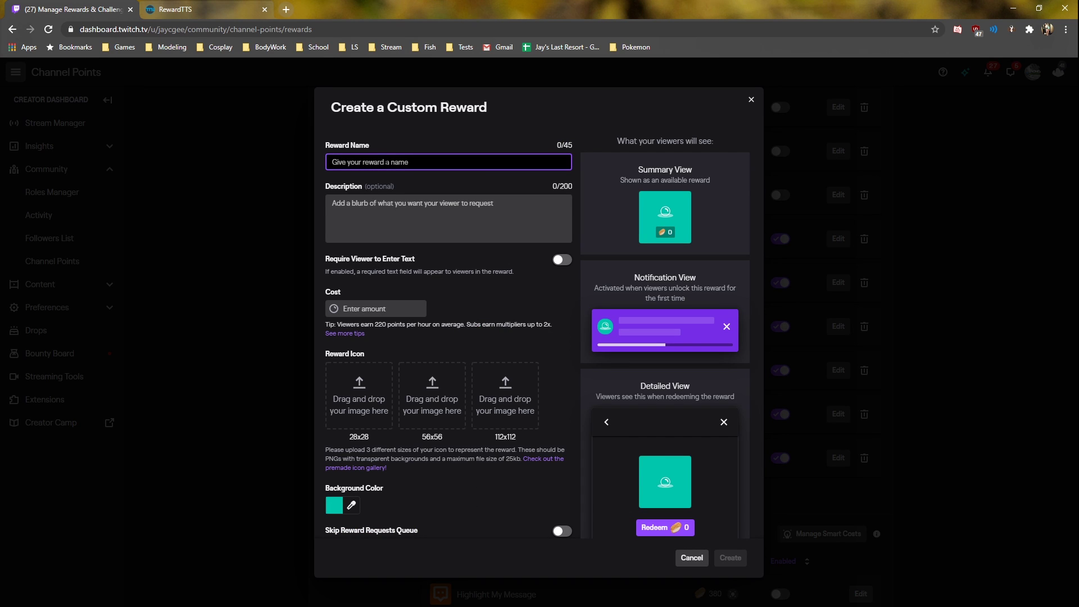
click(360, 205)
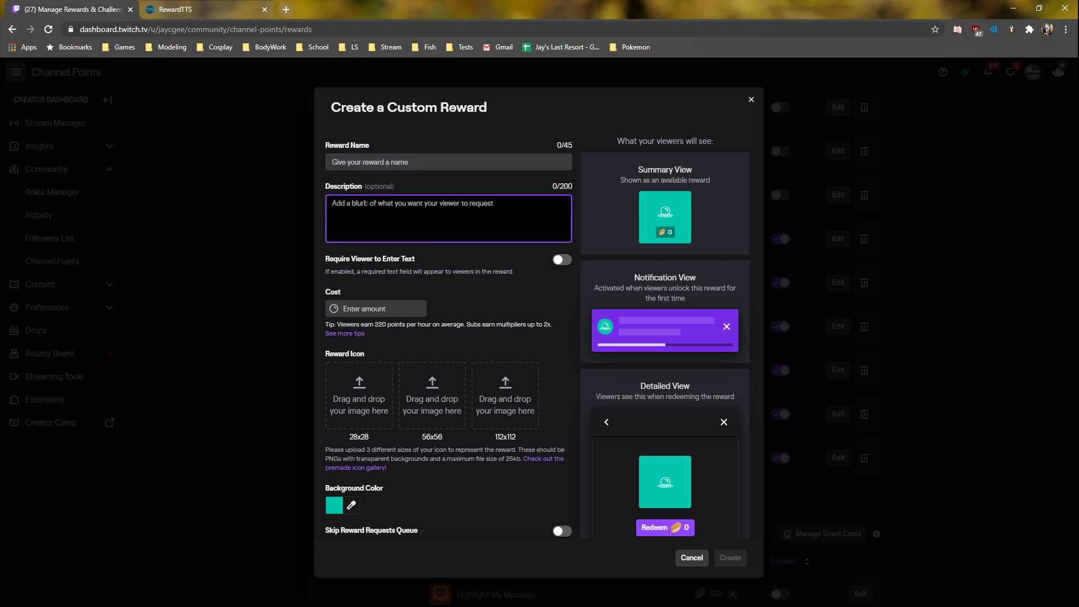
Copy the channel voicelist link from RewardTTS and paste it as the reward description
click(204, 15)
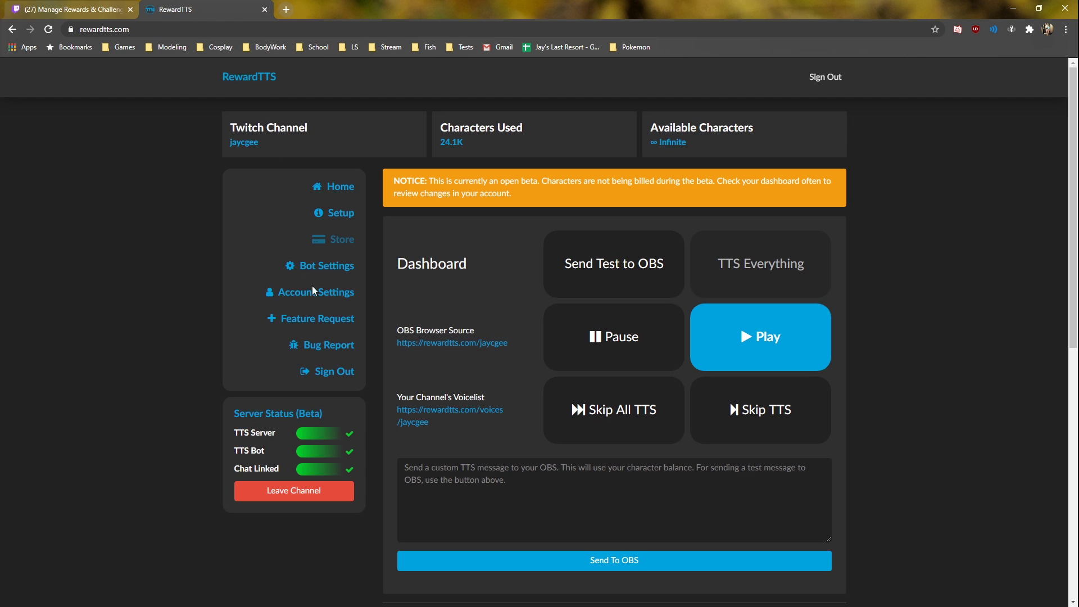
right_click(423, 426)
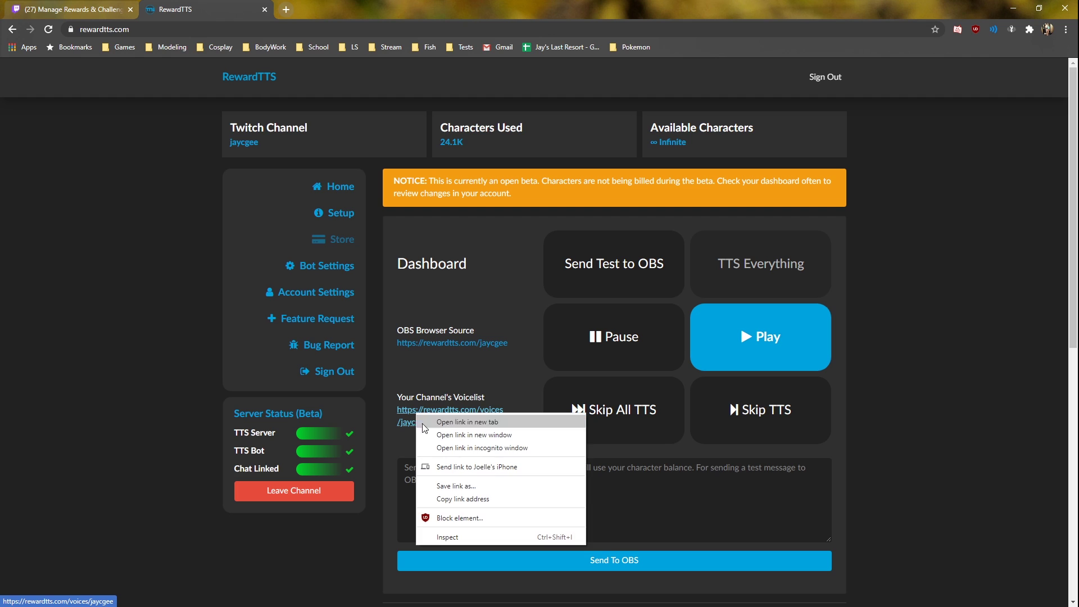
click(452, 499)
click(96, 14)
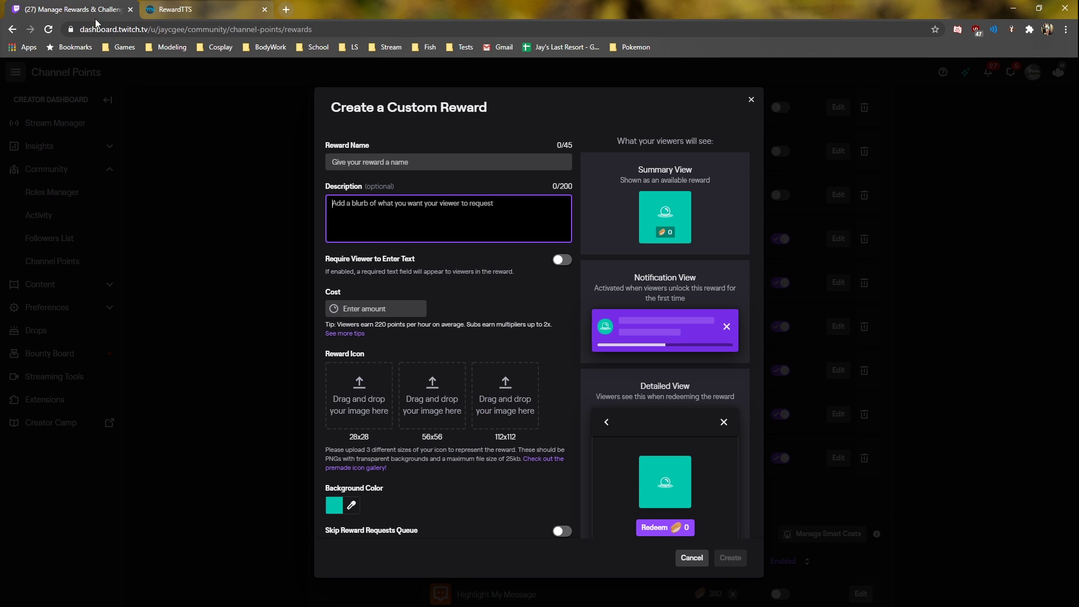
right_click(404, 216)
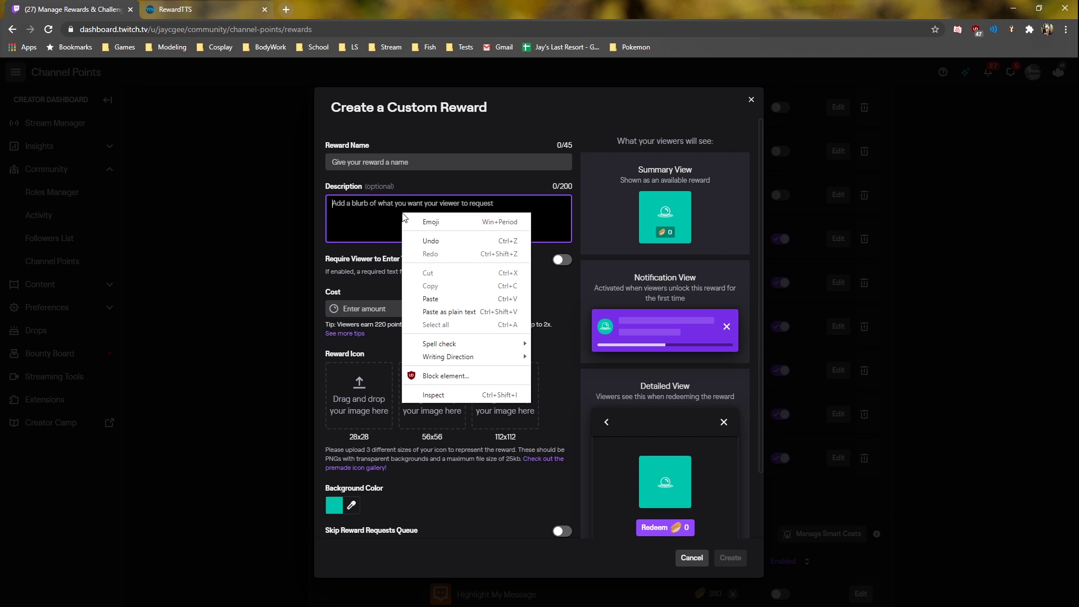
click(440, 299)
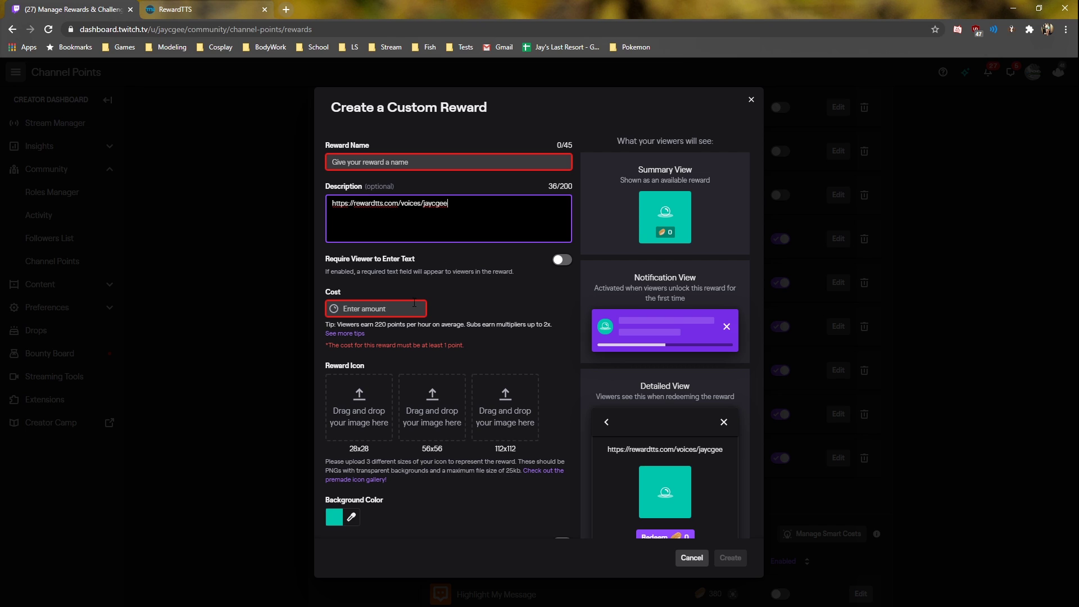
Turn on Require Viewer to Enter Text, and open then close the background colour picker
click(558, 261)
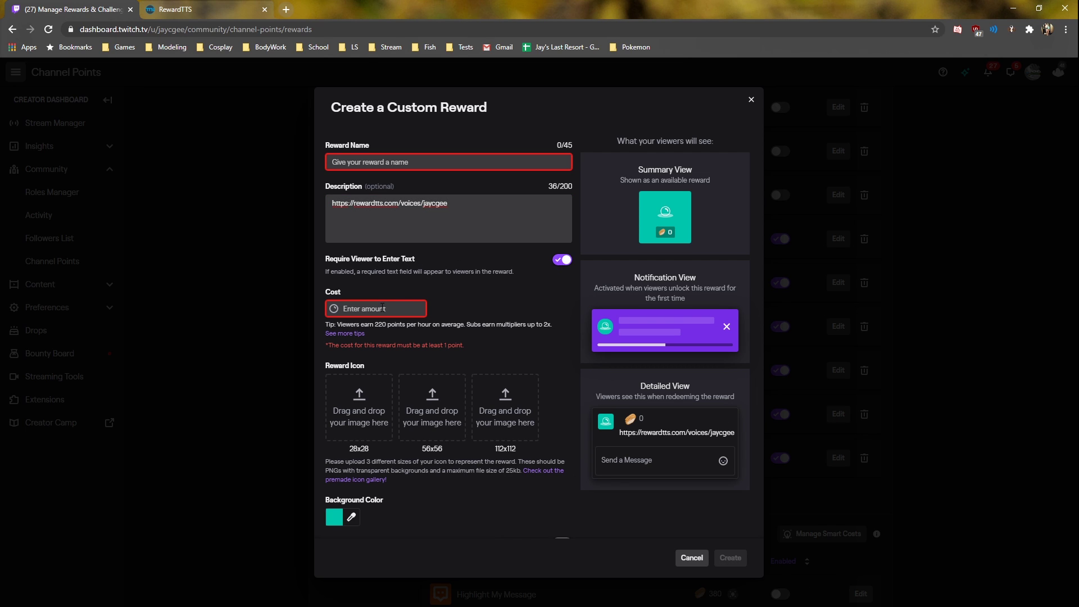
click(351, 517)
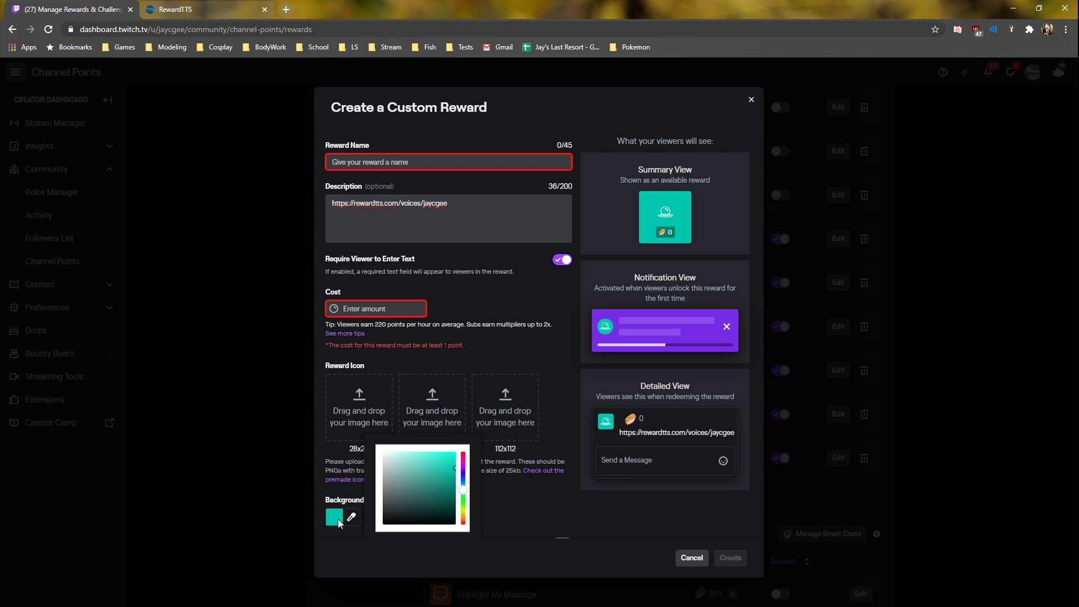
click(534, 555)
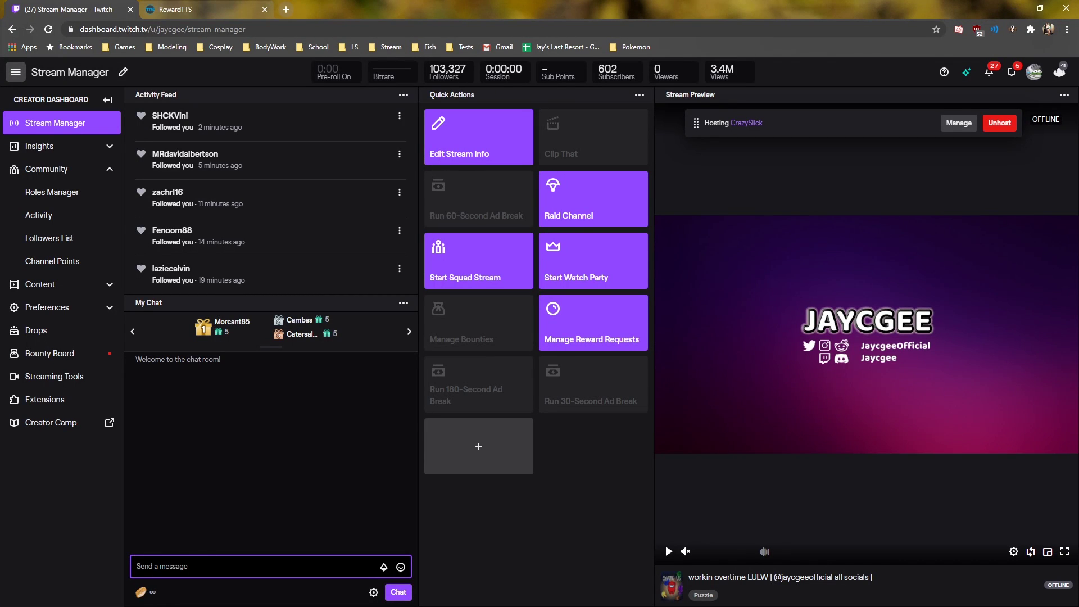
Redeem the Free TTS! channel-points reward with the message '!tts link'
click(141, 592)
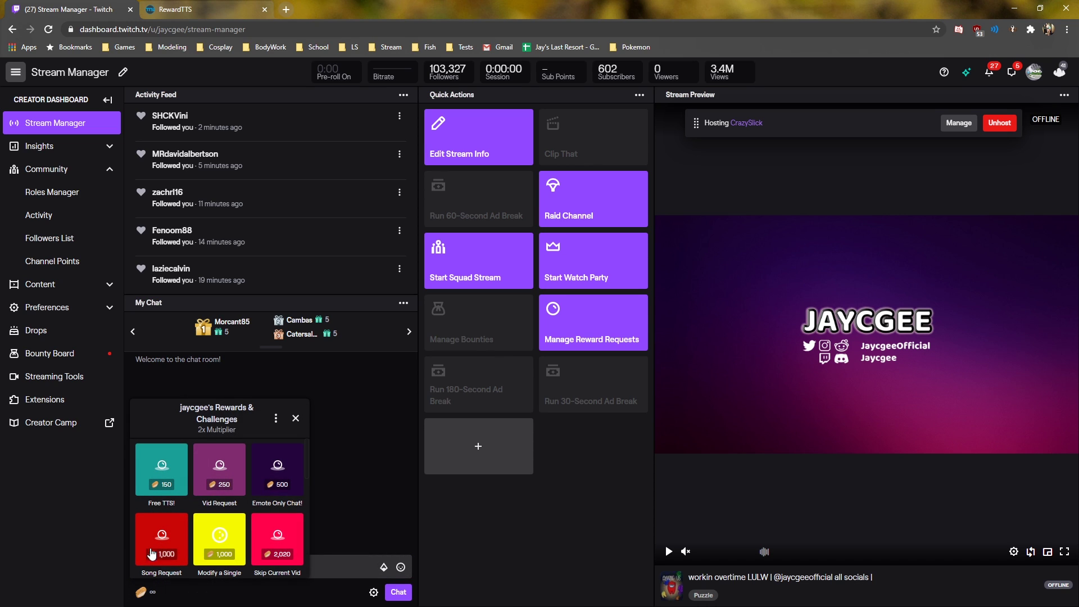
click(155, 480)
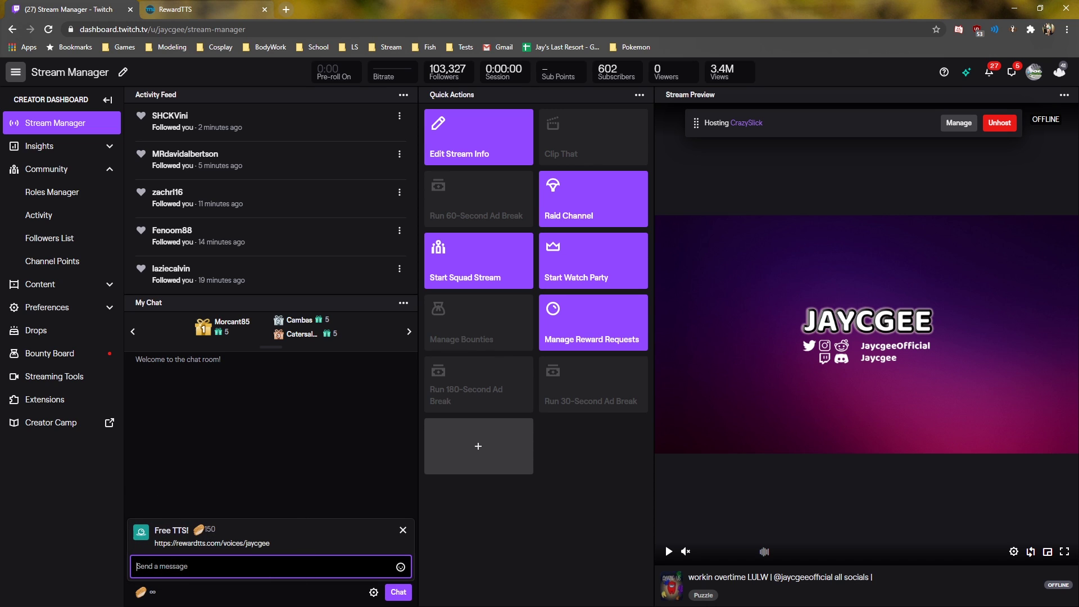
text(!tts link)
key(Return)
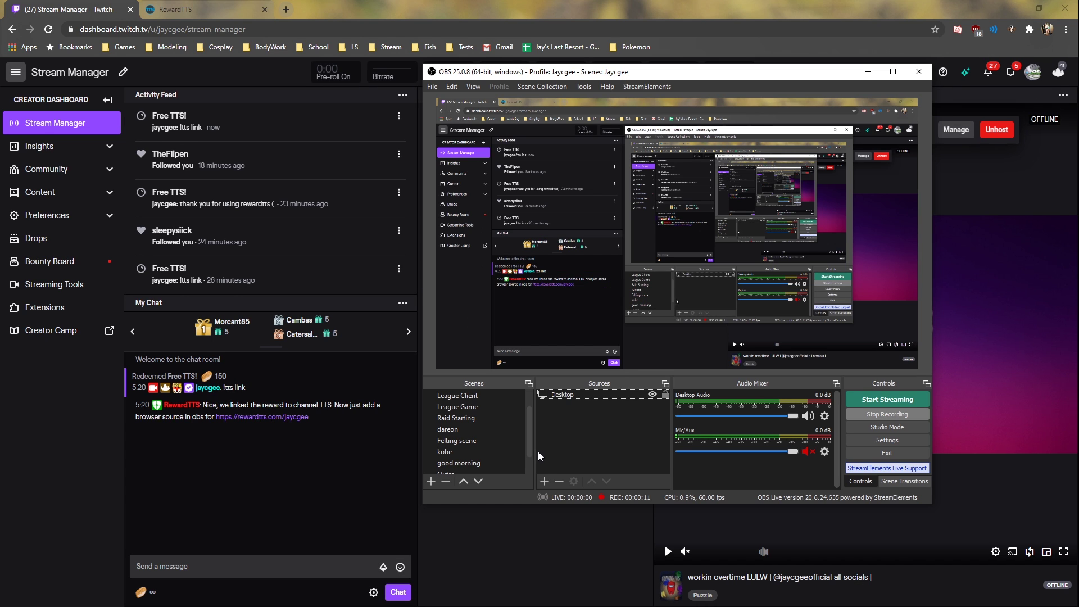
Add an OBS browser source named ttsbot using the RewardTTS overlay URL
click(544, 482)
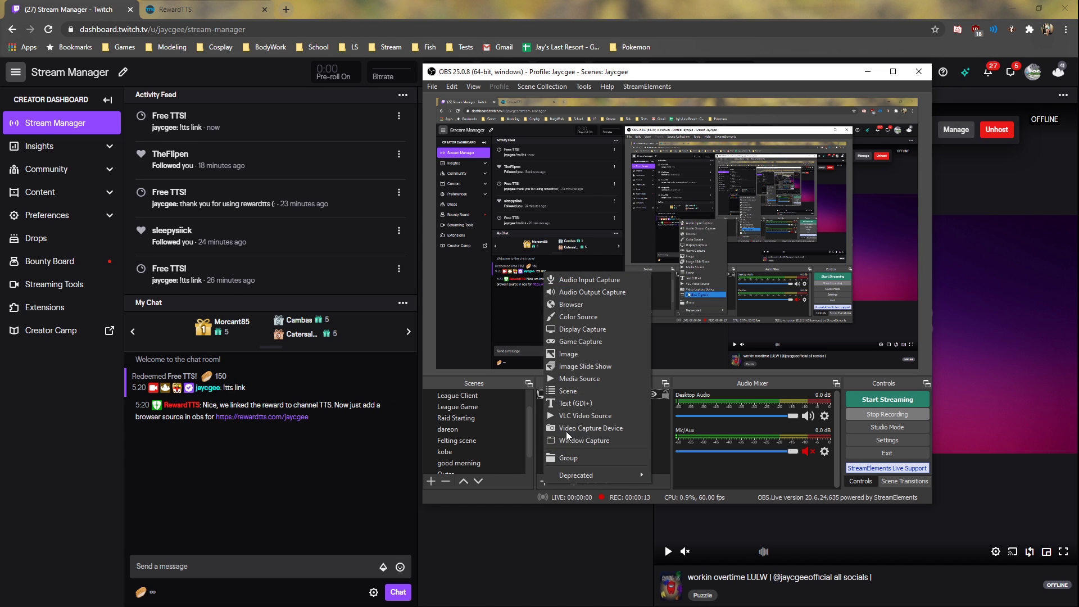
click(593, 308)
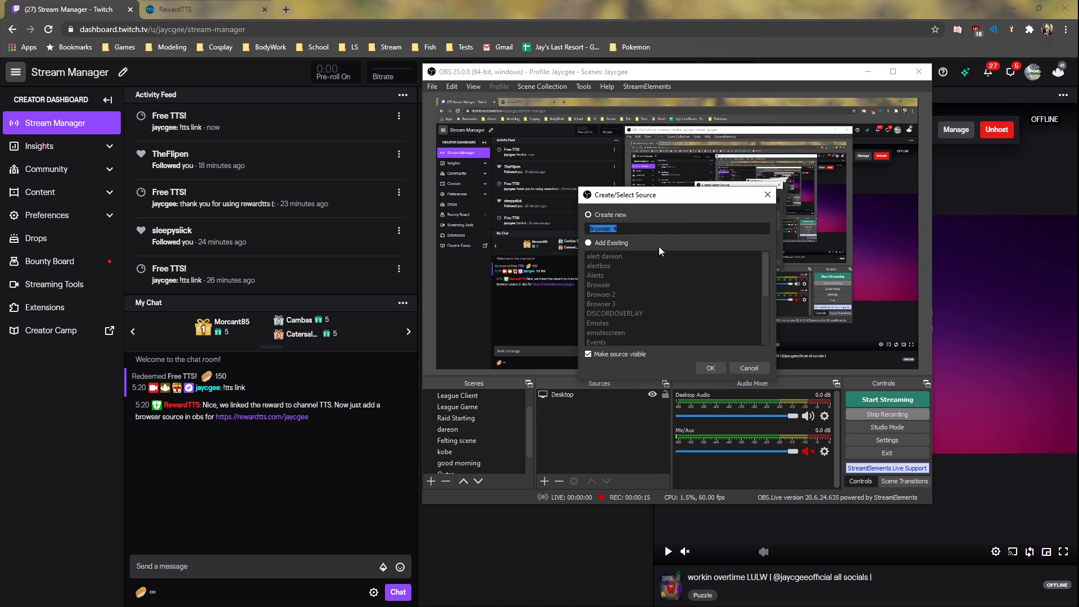
text(ttsbot)
click(709, 368)
drag(635, 336, 500, 339)
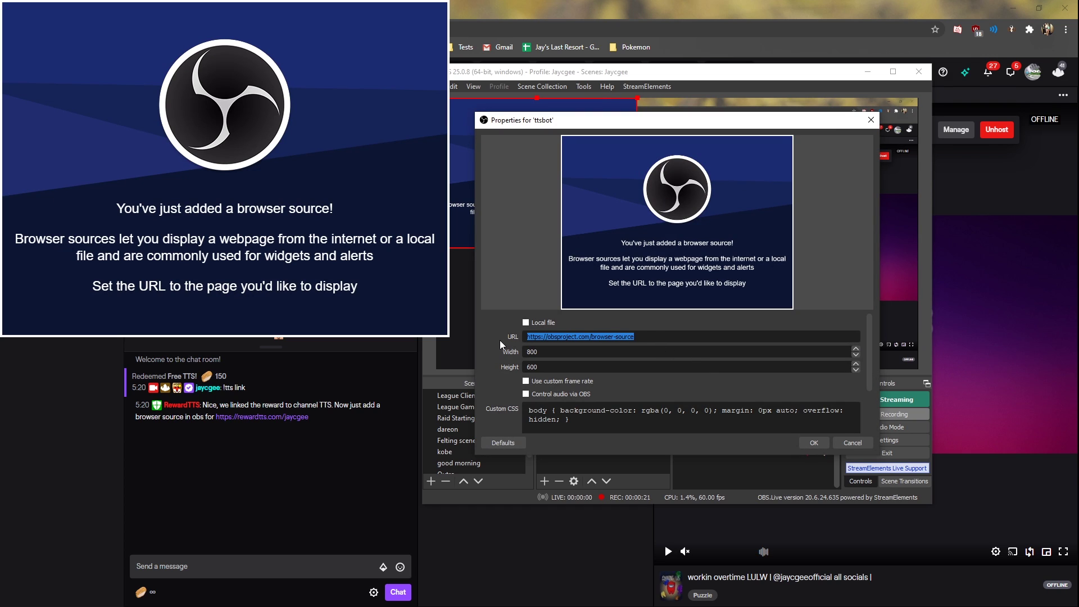
key(ctrl+v)
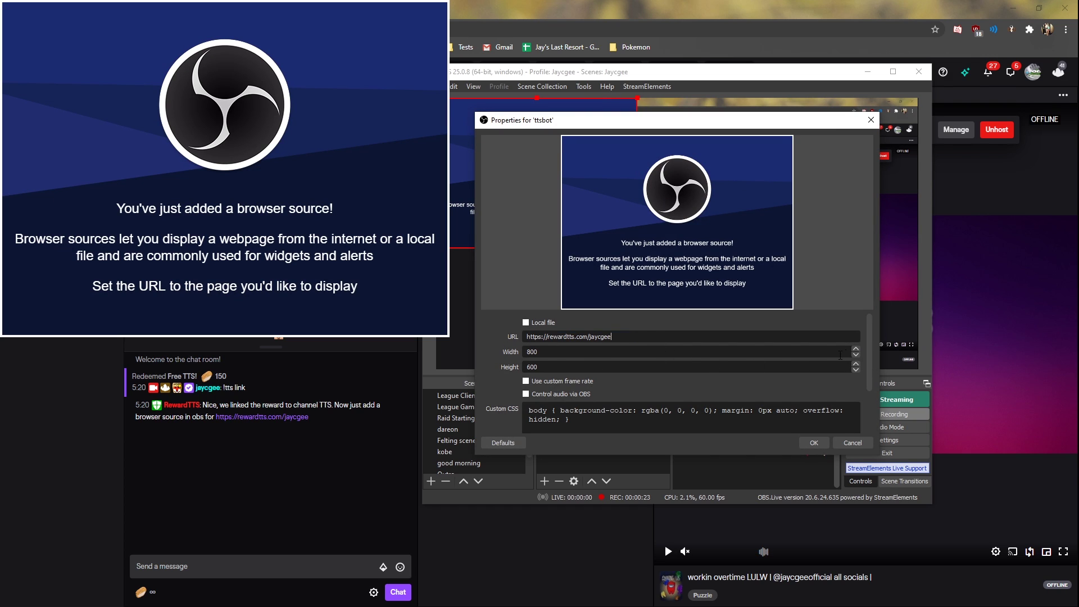
drag(868, 329, 862, 376)
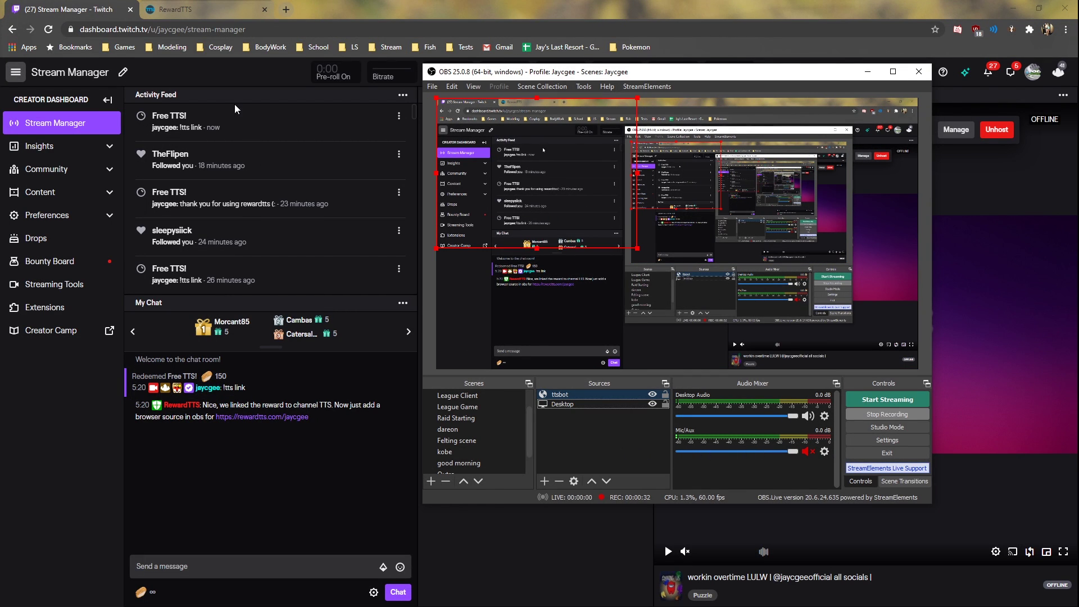
Send a test TTS message to OBS from the RewardTTS dashboard
click(204, 17)
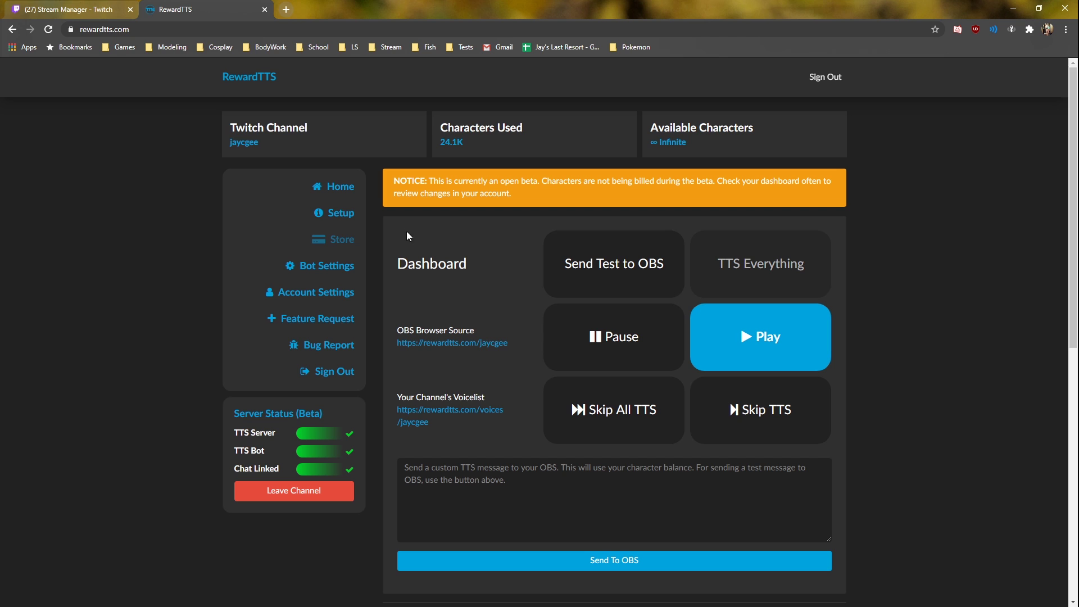
click(619, 276)
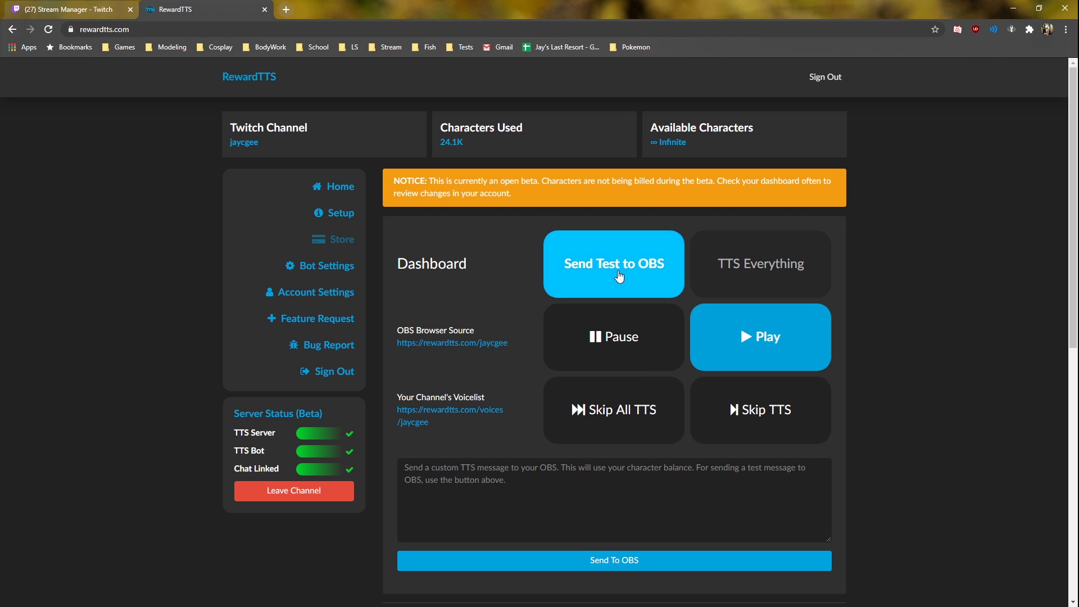
key(ctrl+shift+Tab)
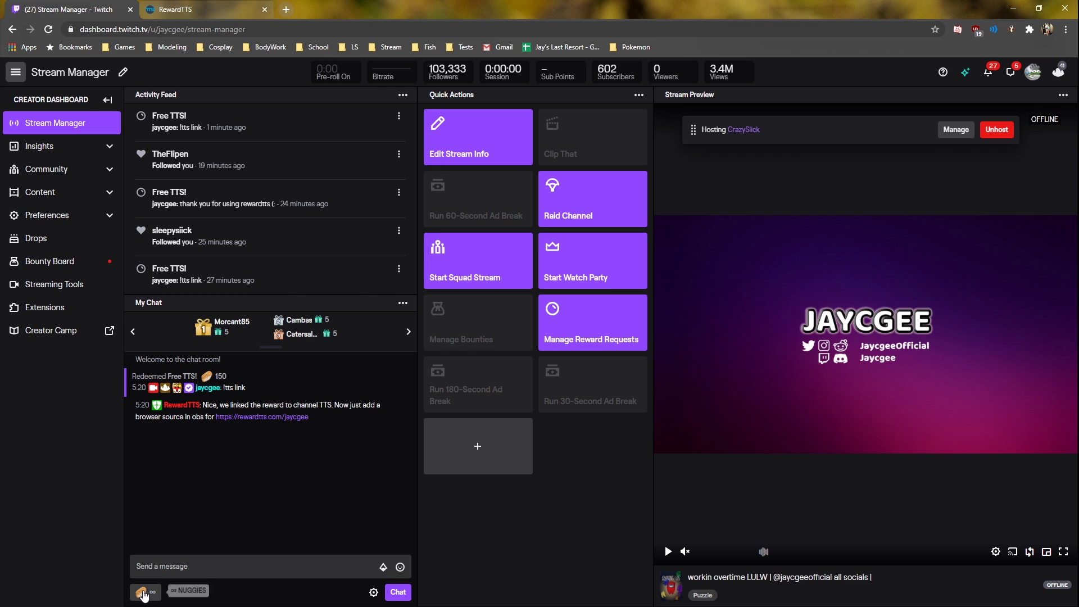
Redeem Free TTS! again with the message 'hello!', then go back to RewardTTS
click(141, 592)
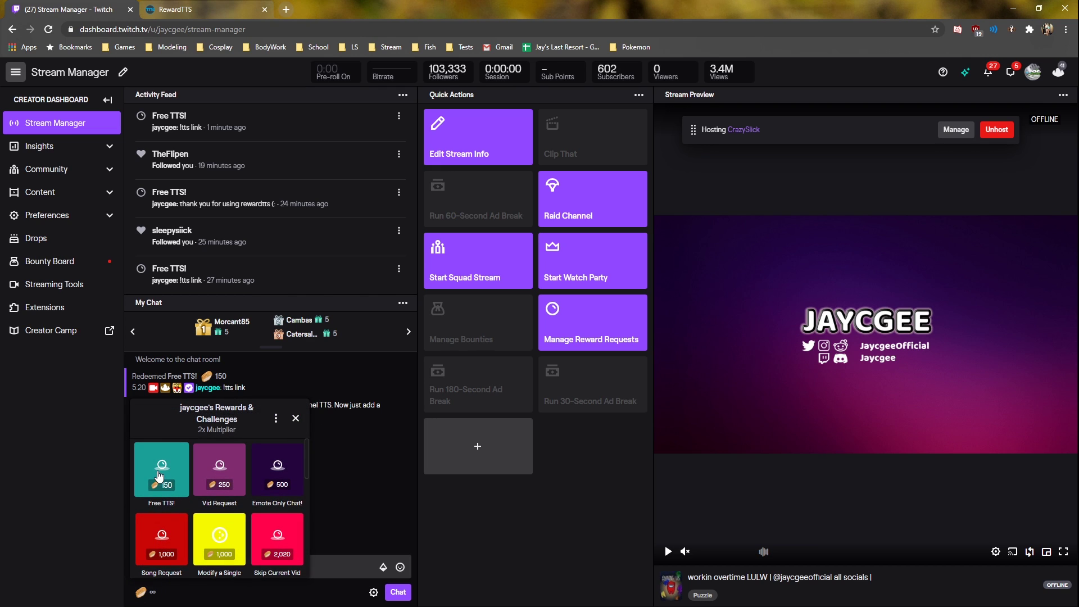
click(158, 472)
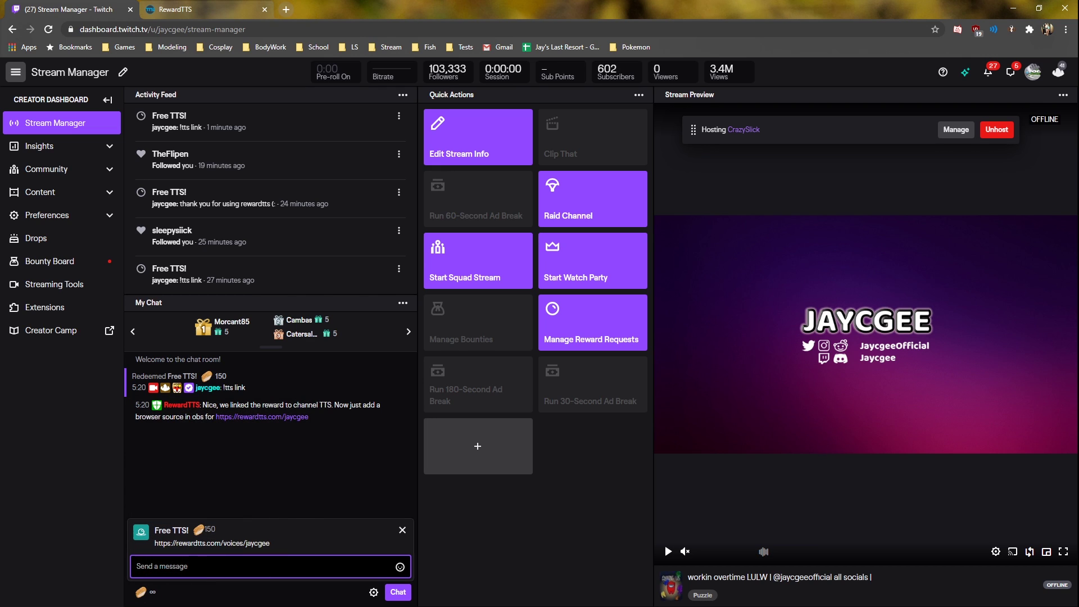
text(hello!)
key(Return)
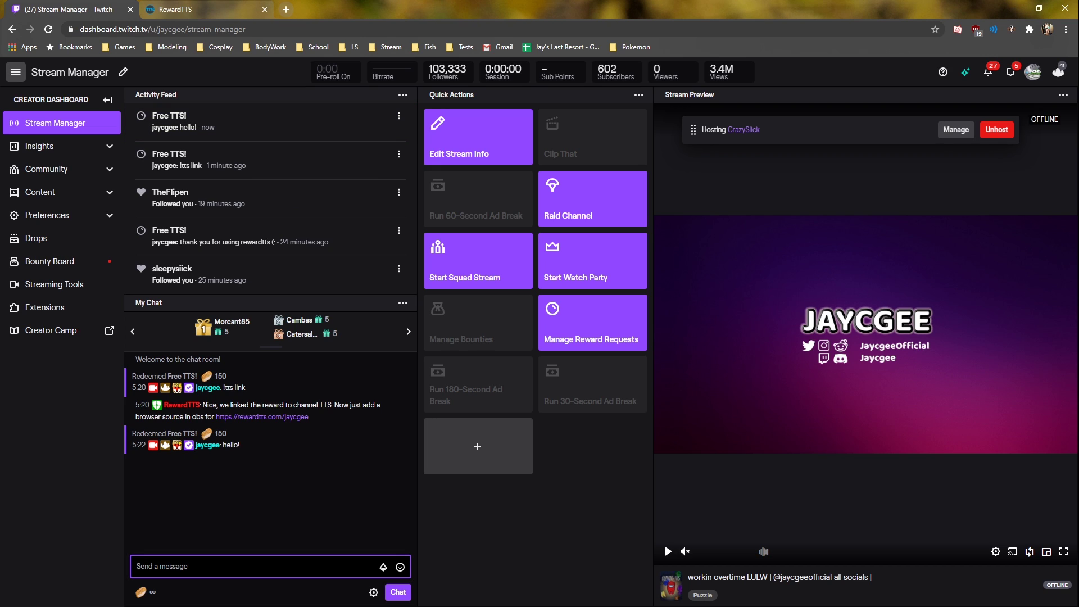
key(ctrl+Tab)
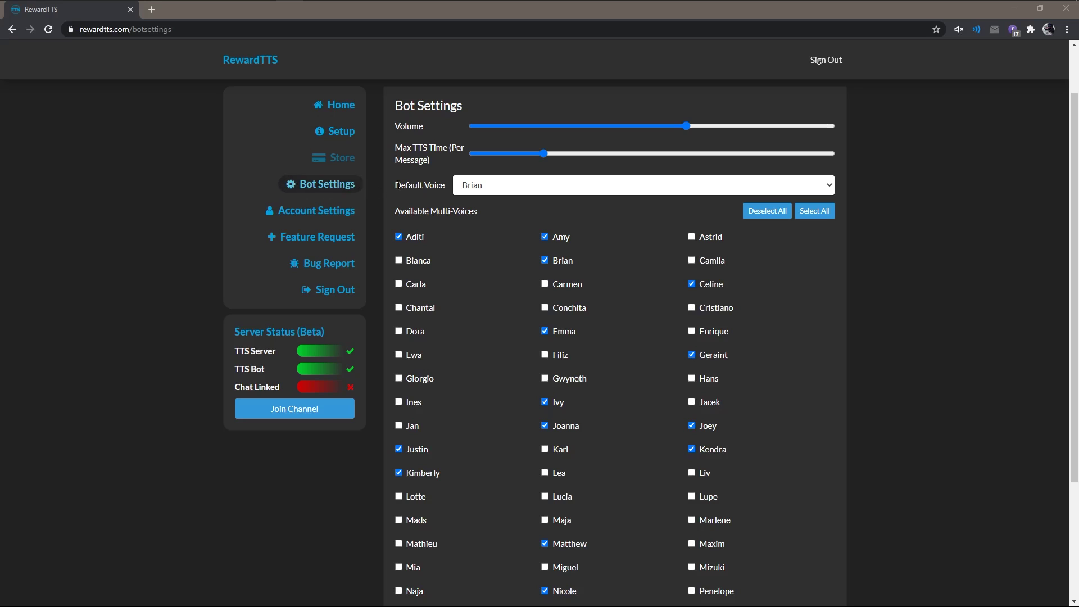
Expand the Default Voice dropdown in Bot Settings to see the available voices
click(832, 186)
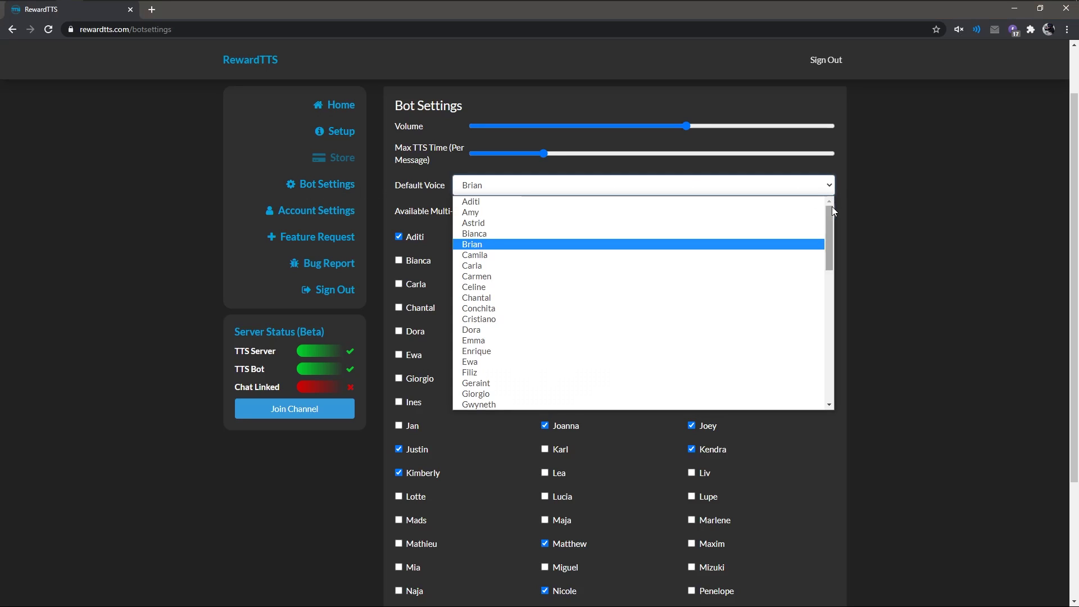